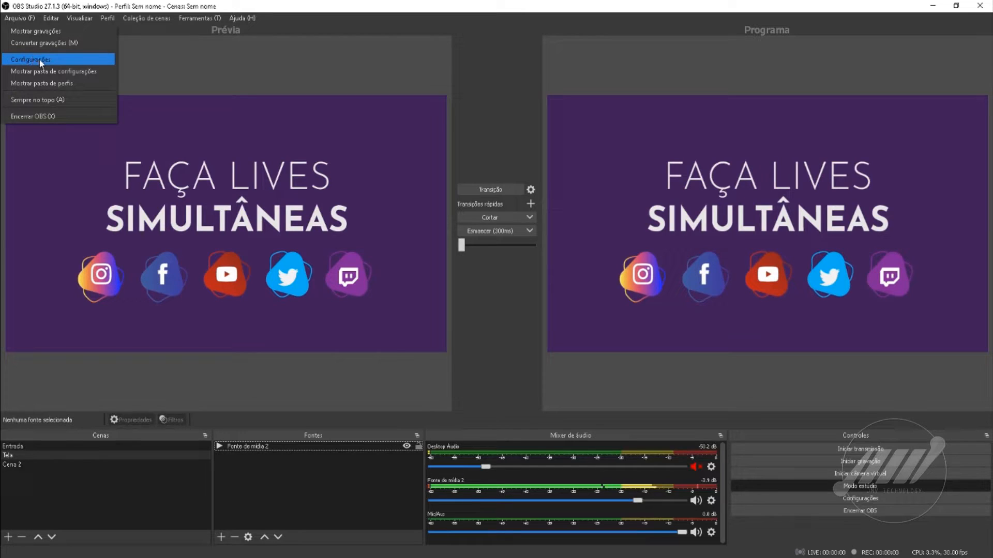
# Open the streaming settings, choose Personalizado as the service and activate the server address field
pyautogui.click(39, 60)
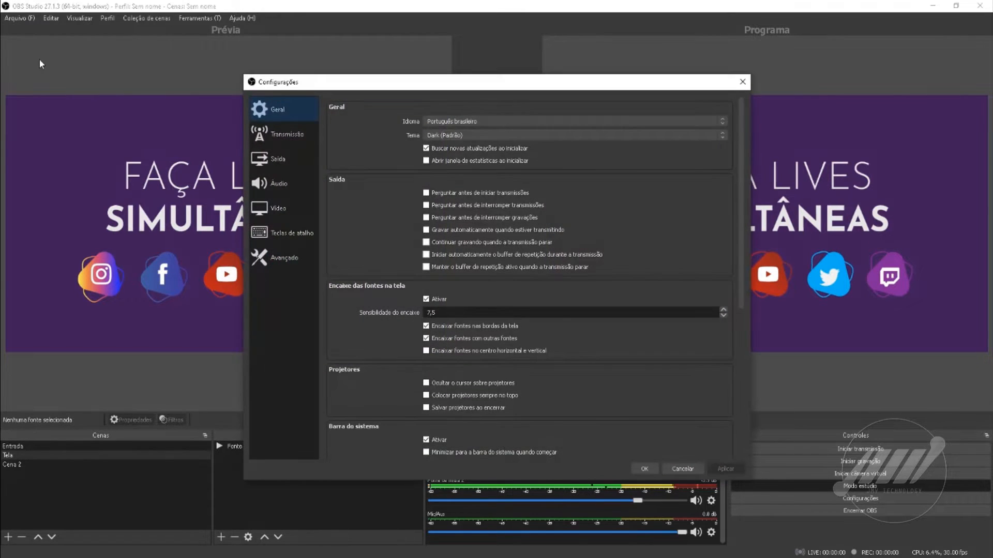
pyautogui.click(297, 131)
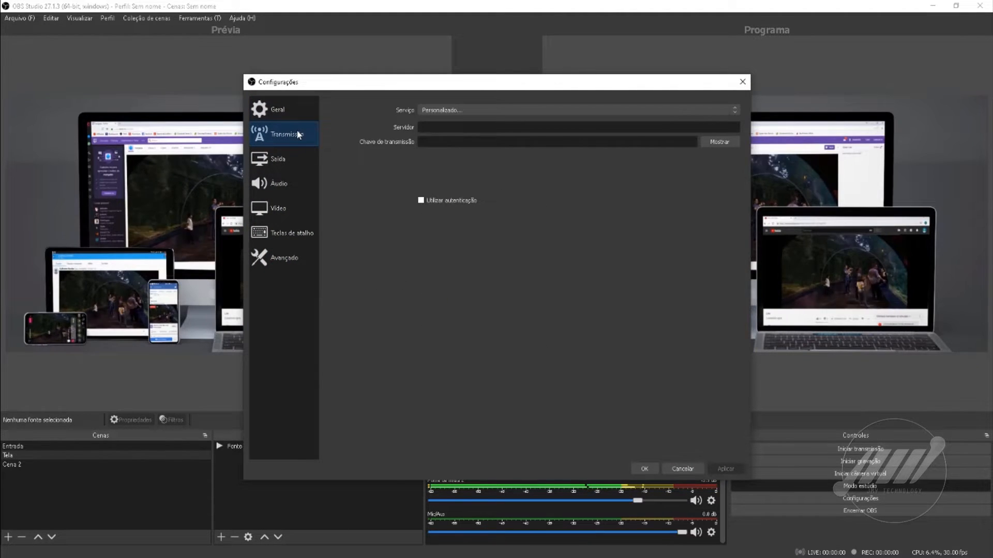
pyautogui.click(476, 110)
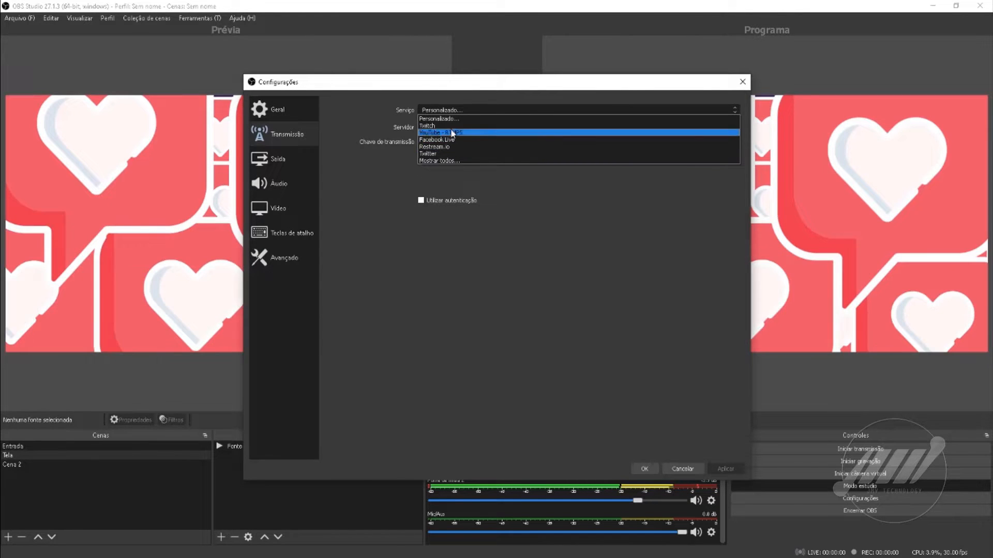
pyautogui.click(439, 116)
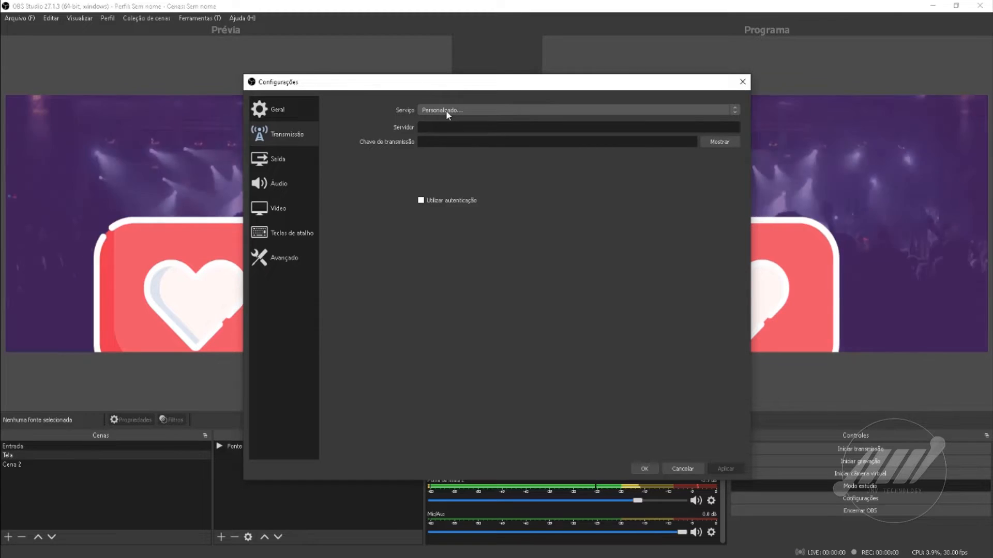
pyautogui.click(434, 127)
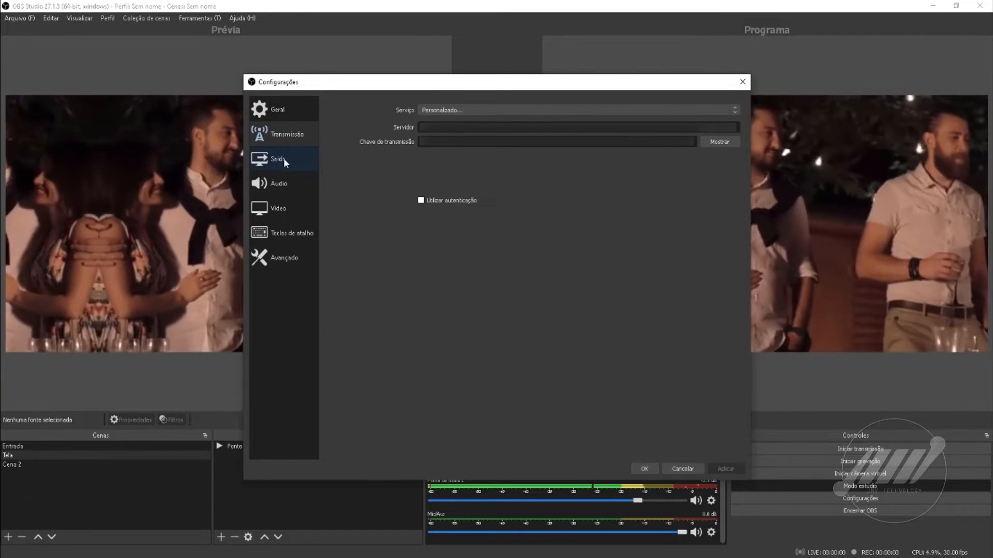
# Examine the Avançado mode in the output settings and return the output mode to Simples
pyautogui.click(283, 158)
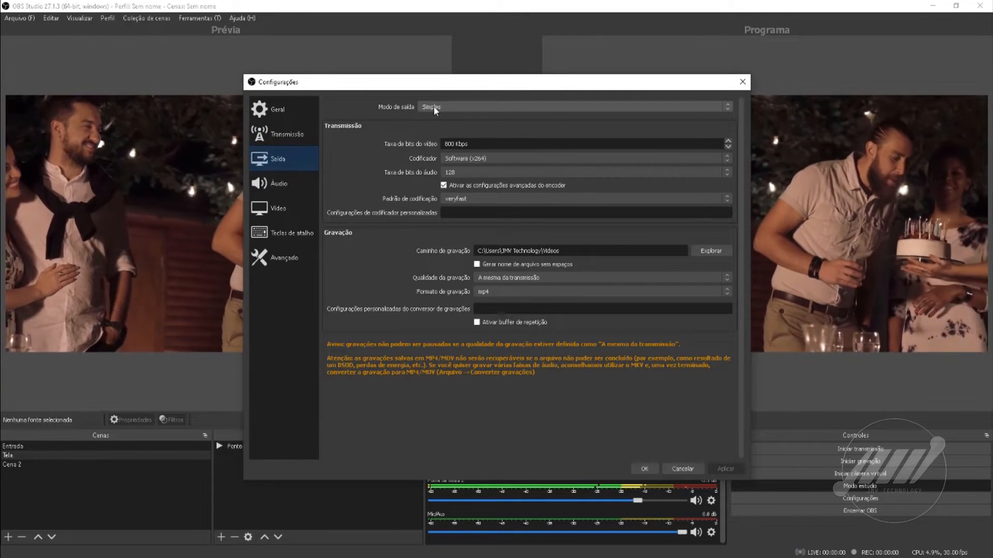
pyautogui.click(434, 106)
pyautogui.click(443, 120)
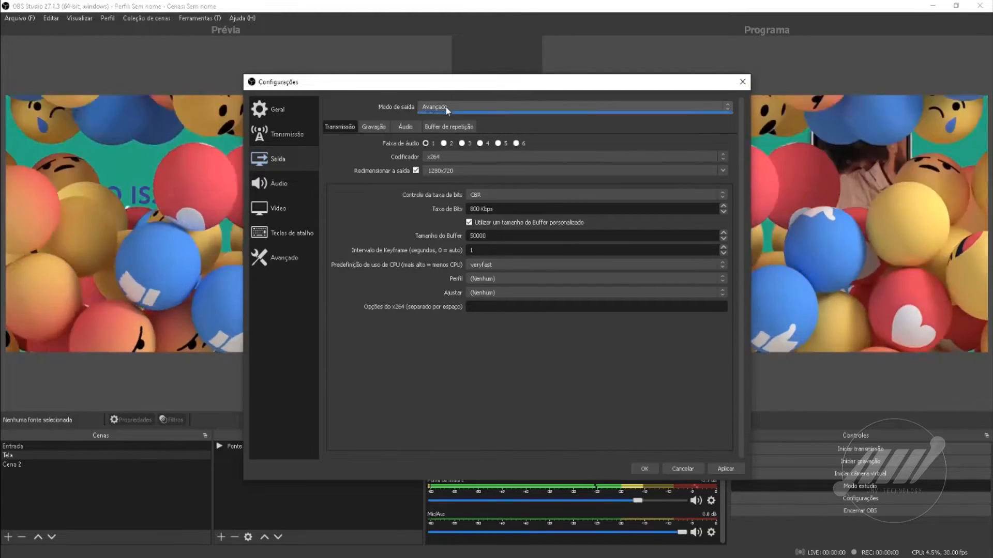
pyautogui.click(446, 107)
pyautogui.click(443, 116)
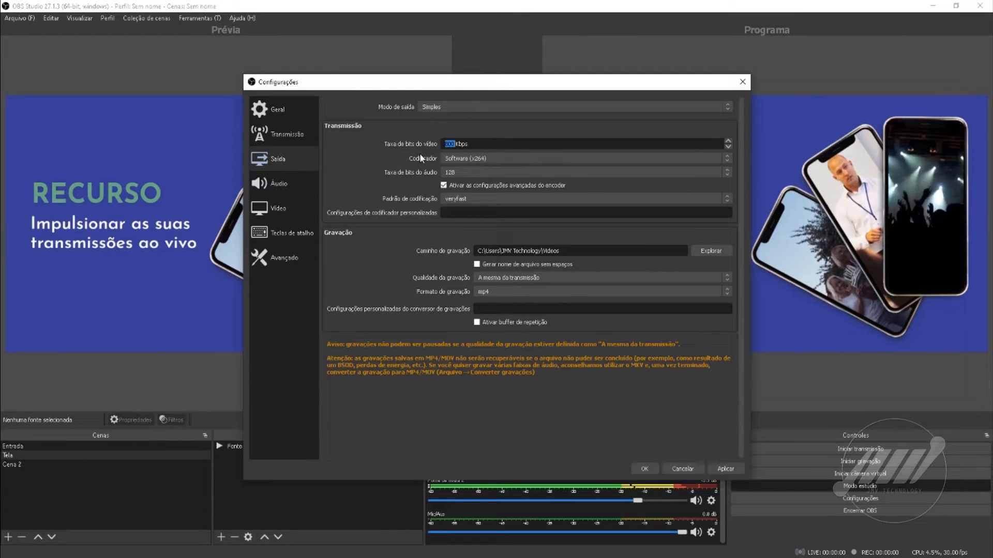
# Set the streaming video bitrate to 1500 Kbps in the output settings
pyautogui.write('15')
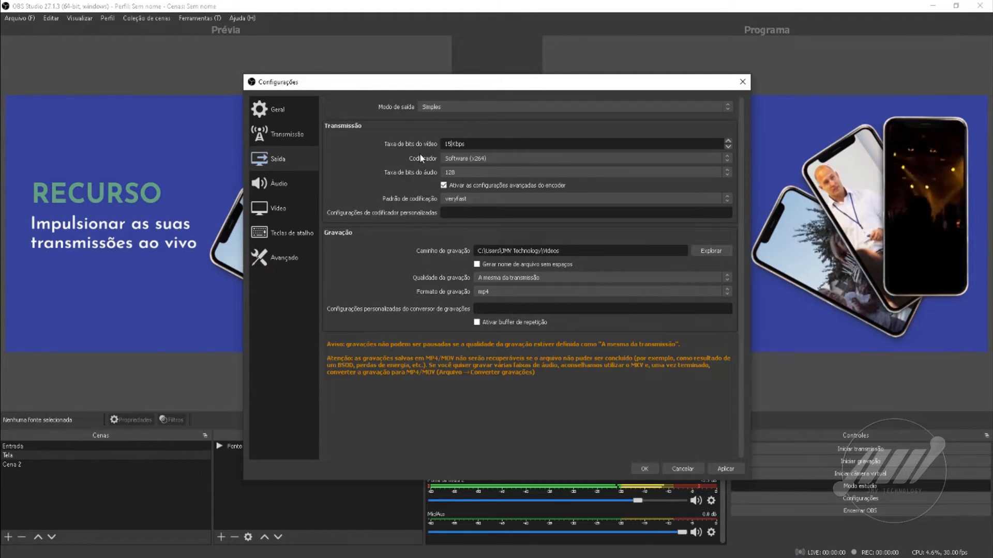
pyautogui.write('00')
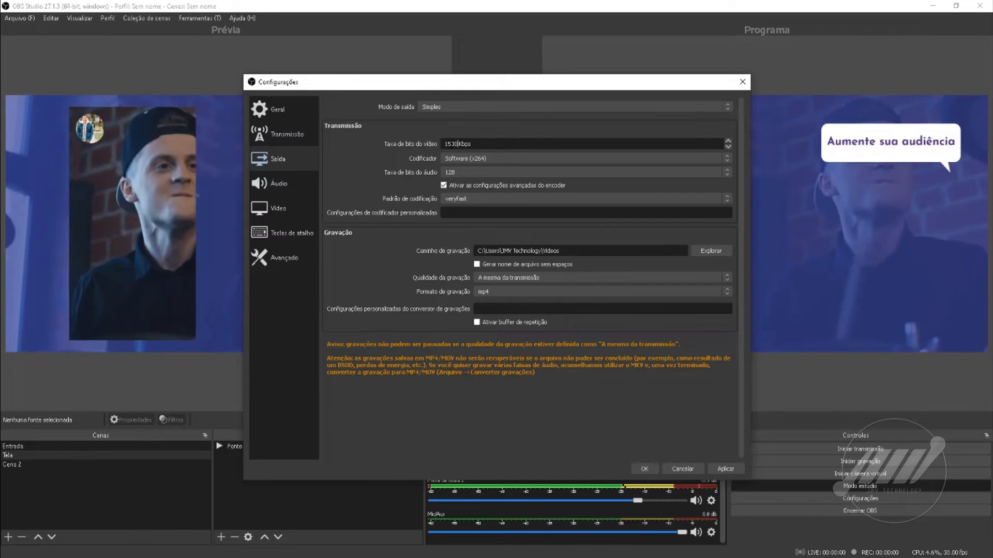
pyautogui.moveTo(458, 144); pyautogui.dragTo(445, 144)
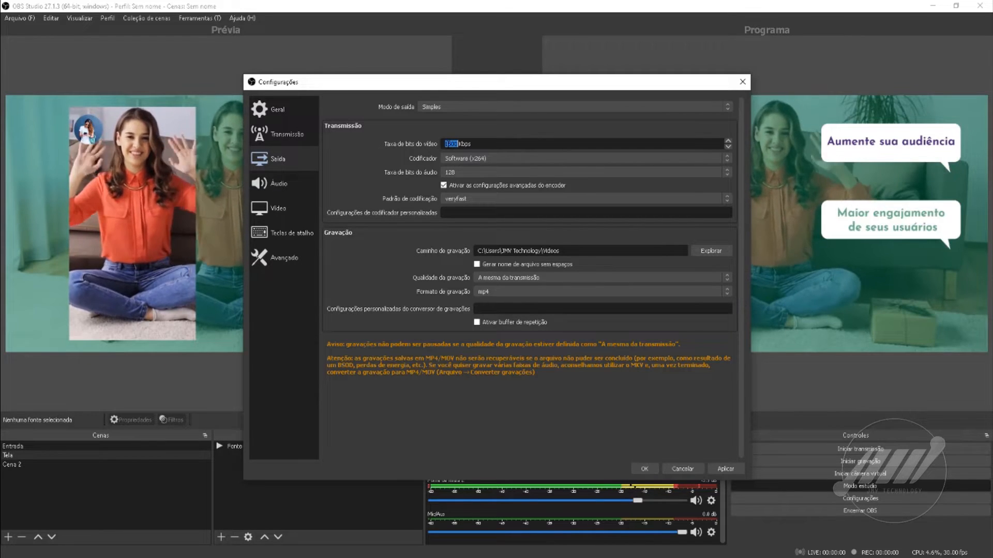
pyautogui.write('9000')
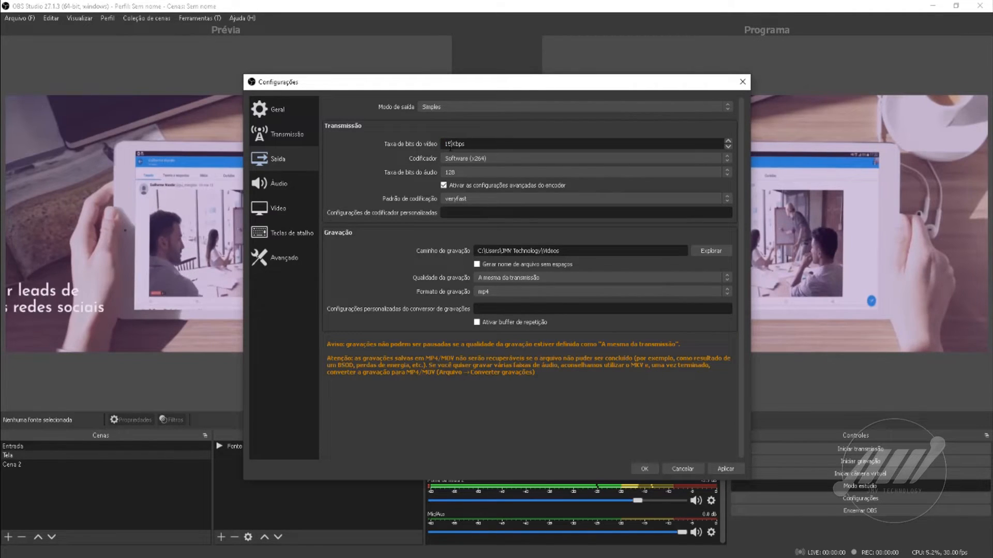
pyautogui.write('1500')
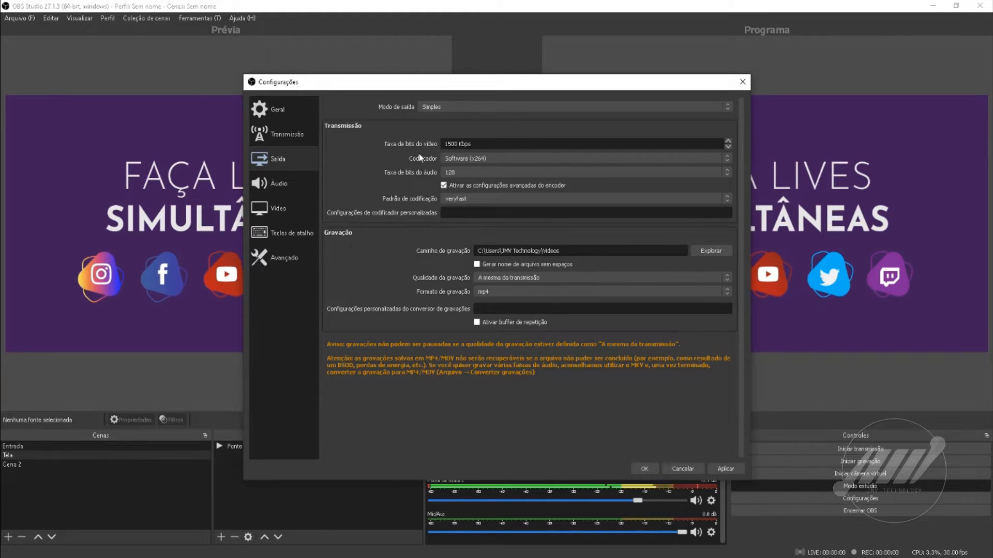
# Review the available streaming encoders and choose Software (x264)
pyautogui.click(460, 159)
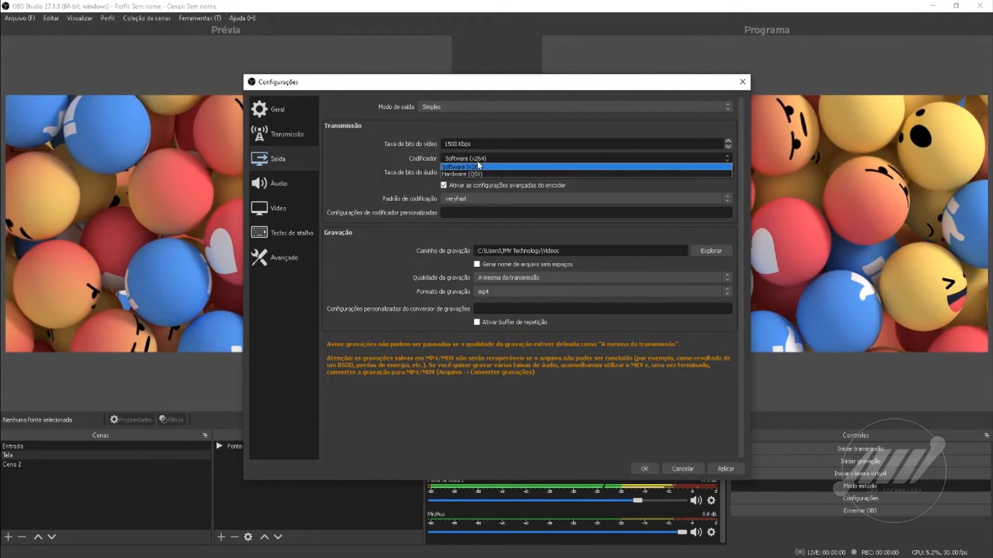
pyautogui.click(492, 166)
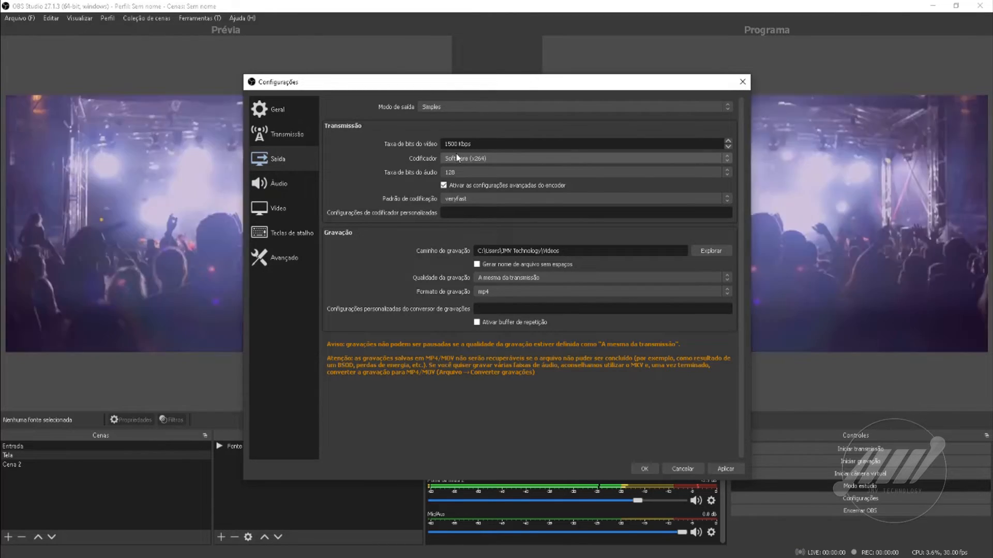
pyautogui.click(456, 156)
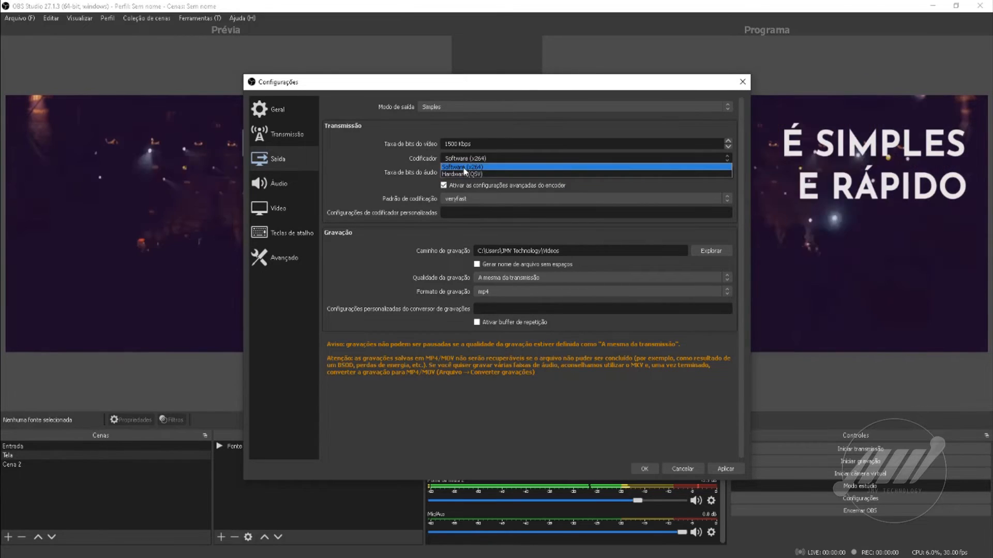
pyautogui.click(462, 167)
# Set the streaming audio bitrate to 128 and the encoding preset to veryfast
pyautogui.click(458, 174)
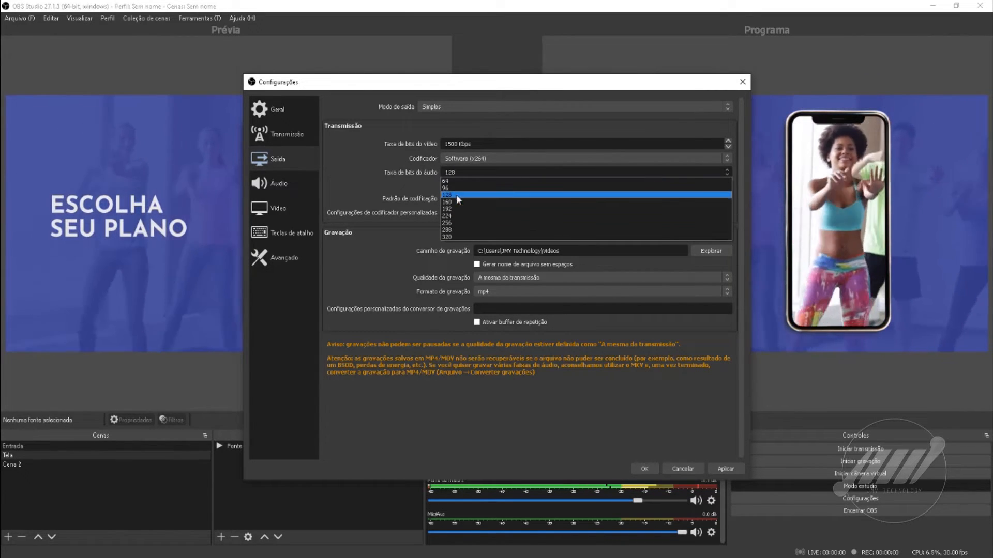
pyautogui.click(462, 195)
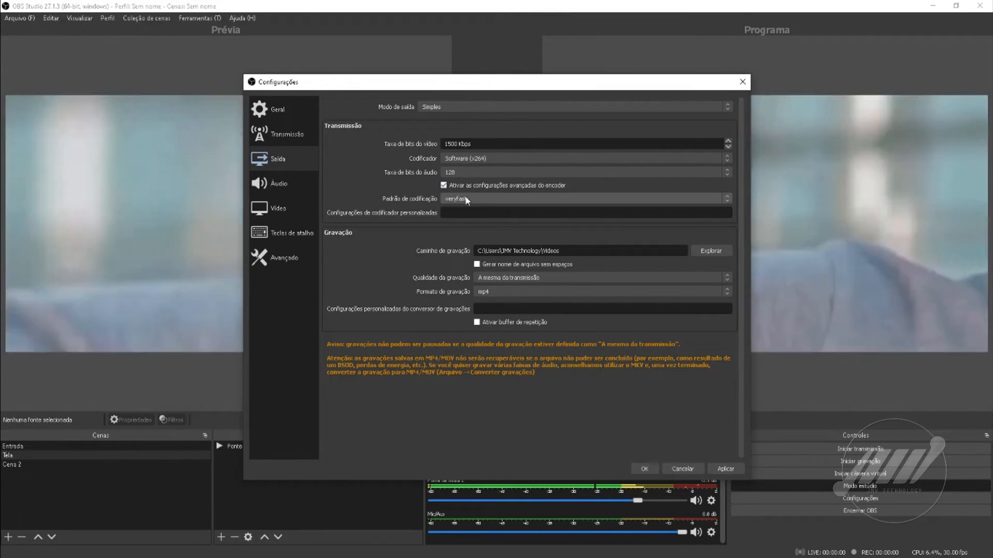
pyautogui.click(464, 198)
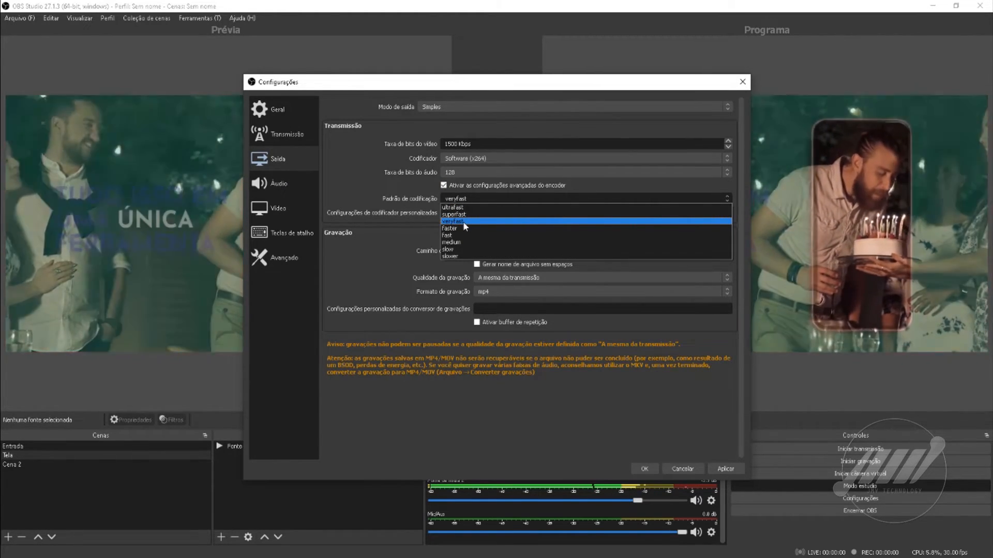
pyautogui.click(464, 223)
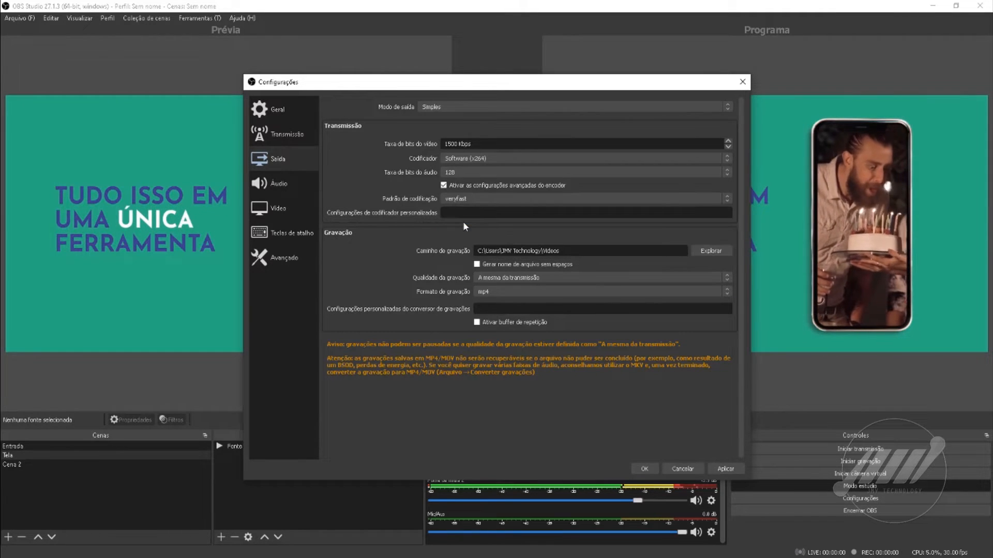
# Set the audio sample rate to 44.1 kHz and the channels to Estéreo in the audio settings
pyautogui.click(287, 179)
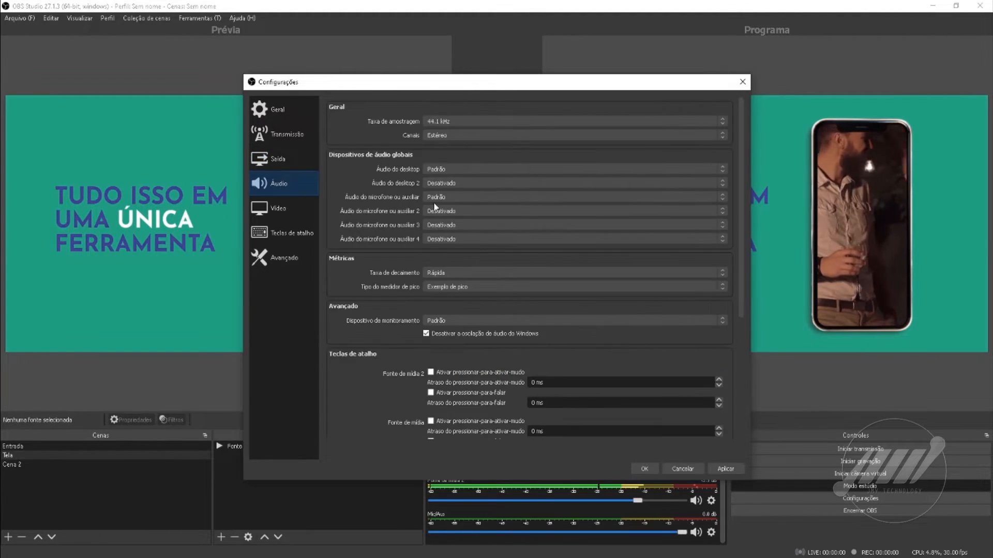
pyautogui.click(468, 121)
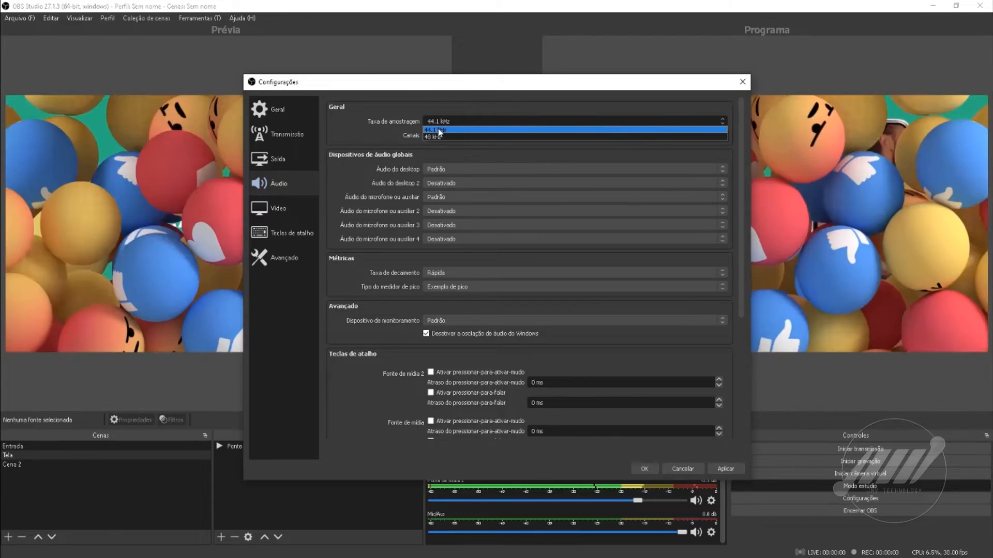
pyautogui.click(436, 127)
pyautogui.click(437, 135)
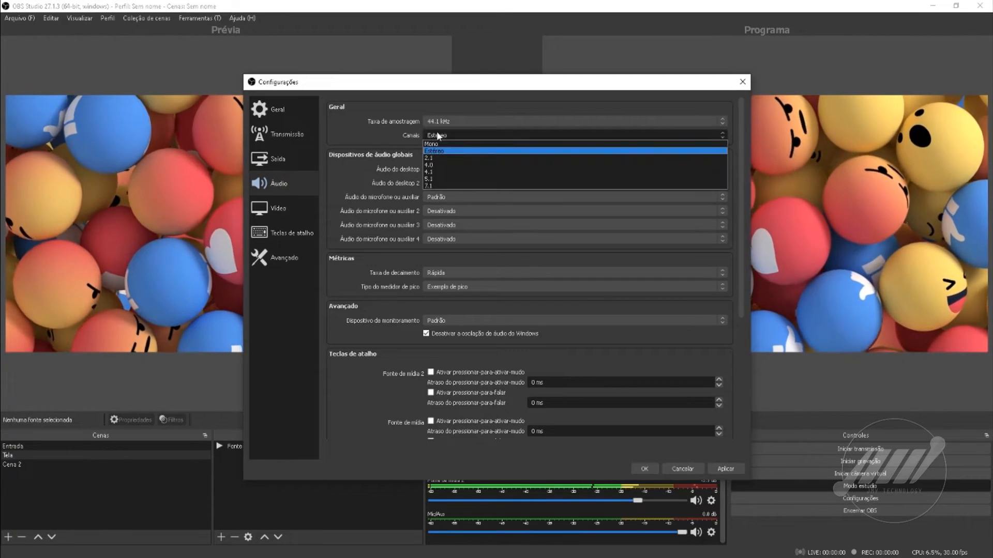
pyautogui.click(440, 150)
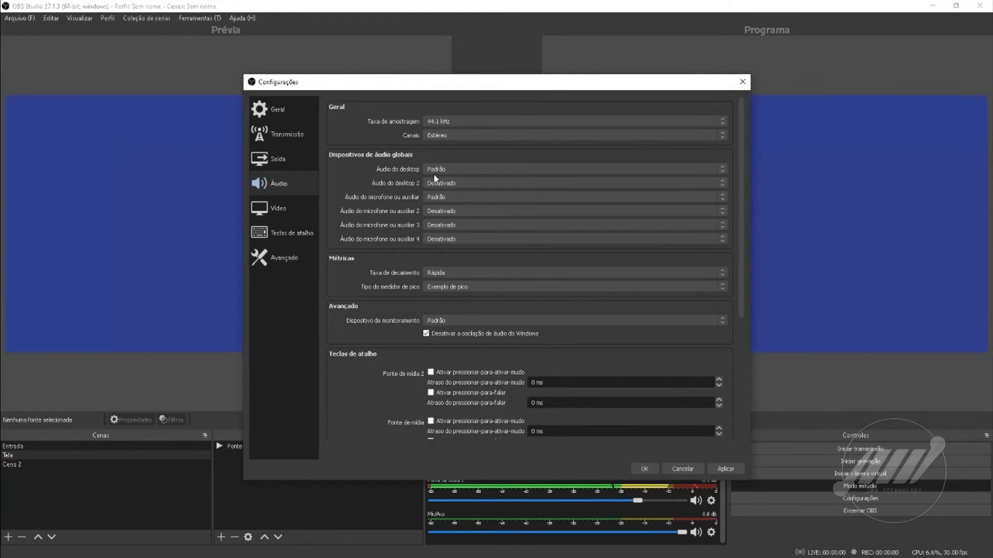
# Set both the base canvas resolution and the scaled output resolution to 1920x1080 in the video settings
pyautogui.click(290, 210)
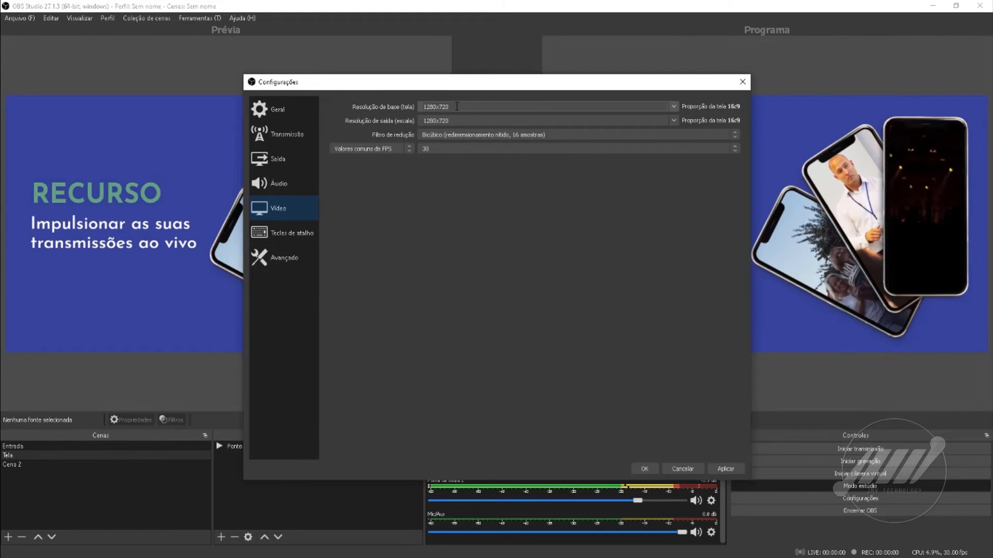
pyautogui.click(673, 107)
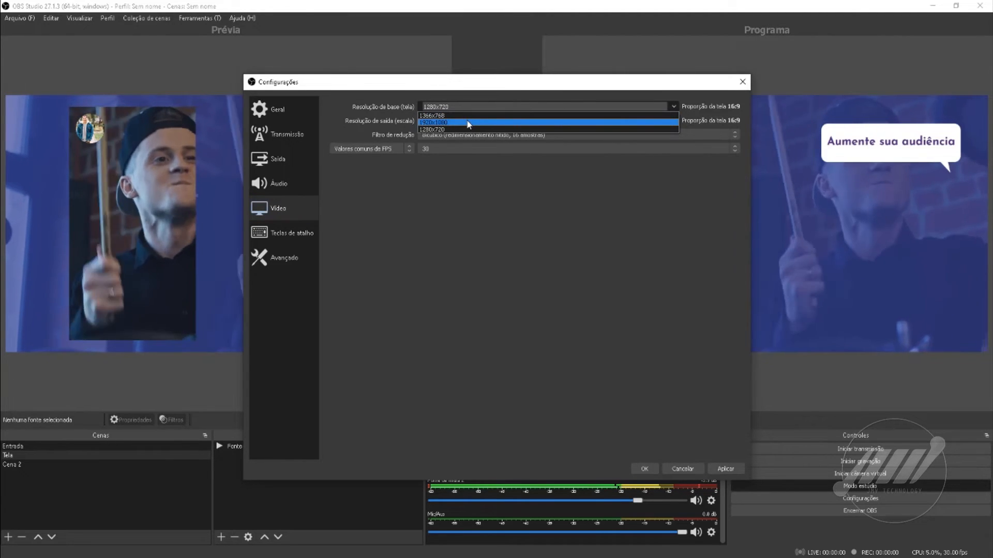
pyautogui.click(468, 123)
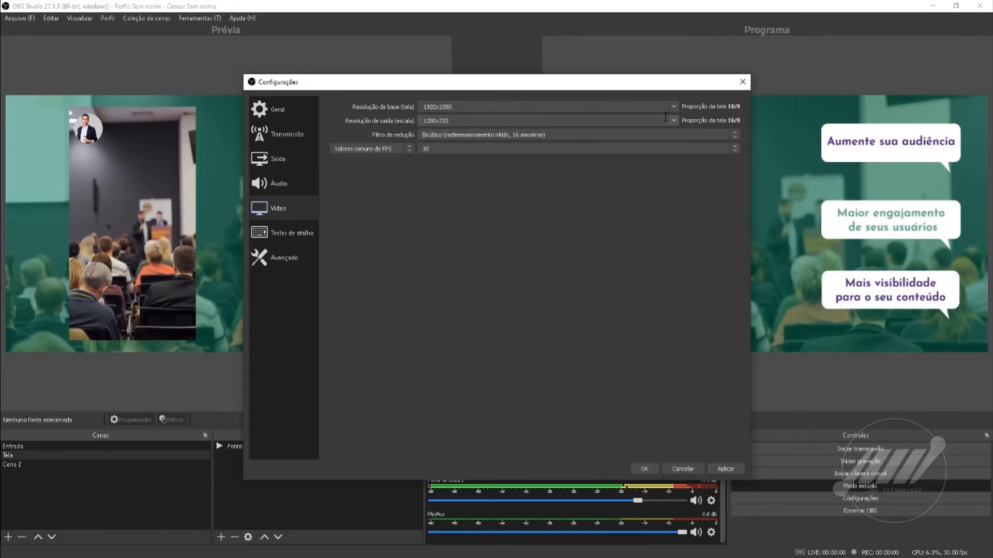
pyautogui.click(673, 120)
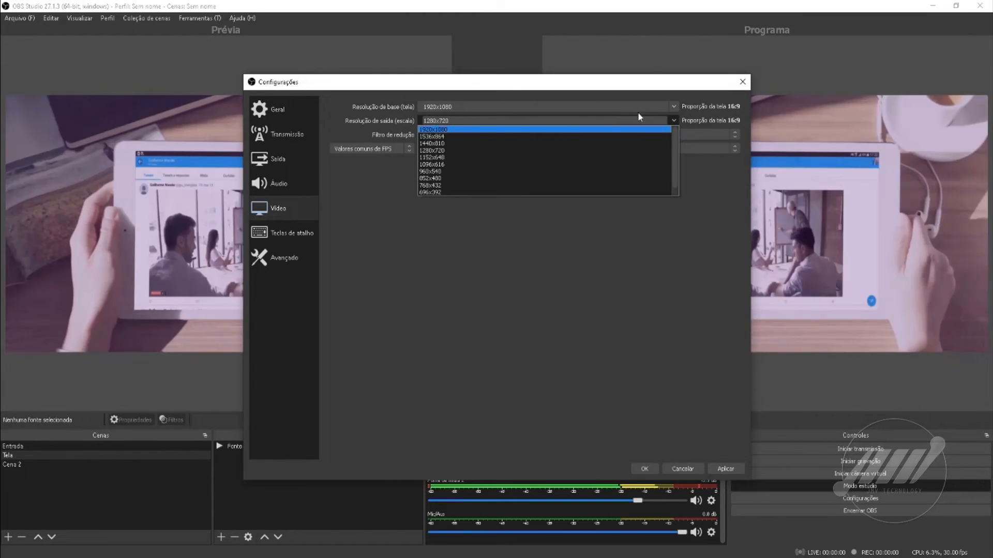
pyautogui.click(470, 130)
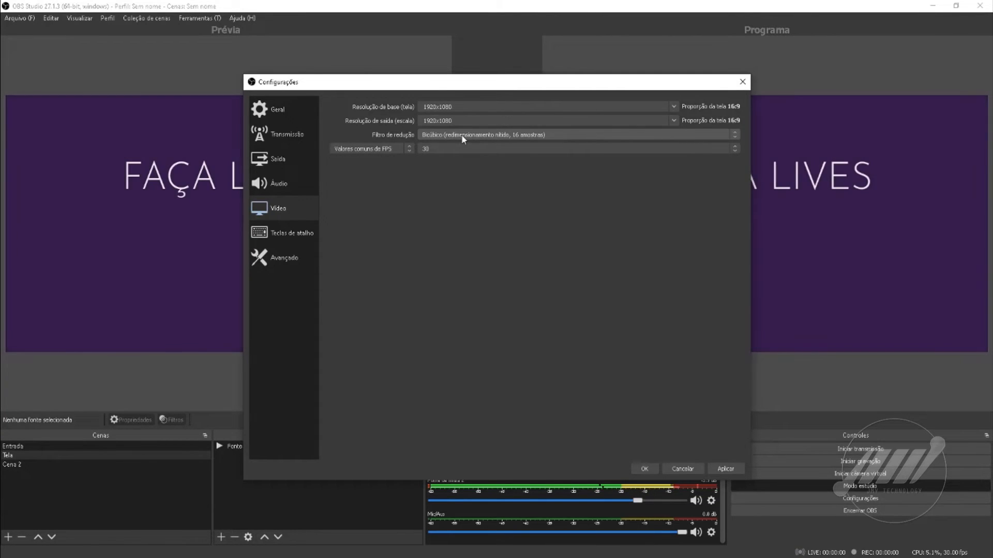
# Try 60 as the common FPS value, return it to 30, and apply and close the settings
pyautogui.click(436, 150)
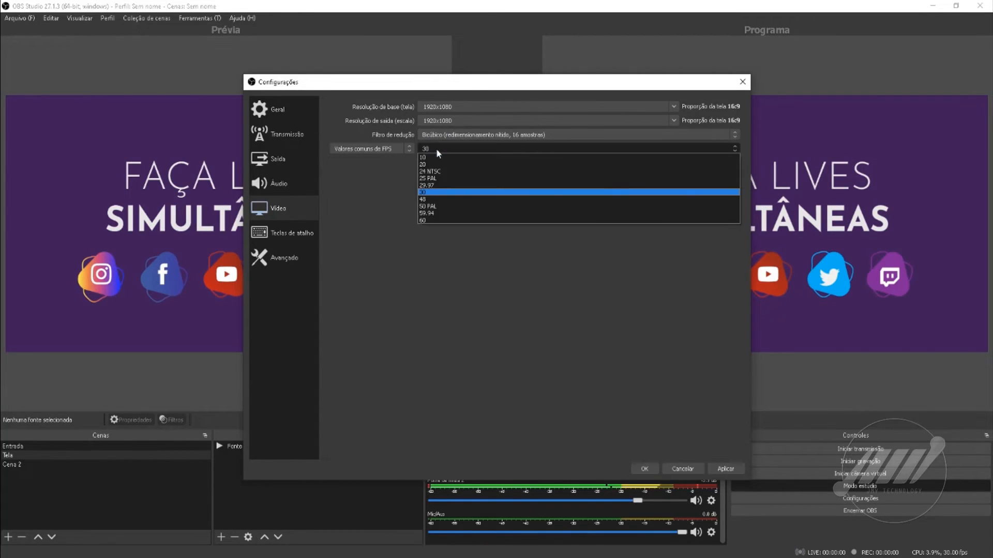
pyautogui.click(444, 221)
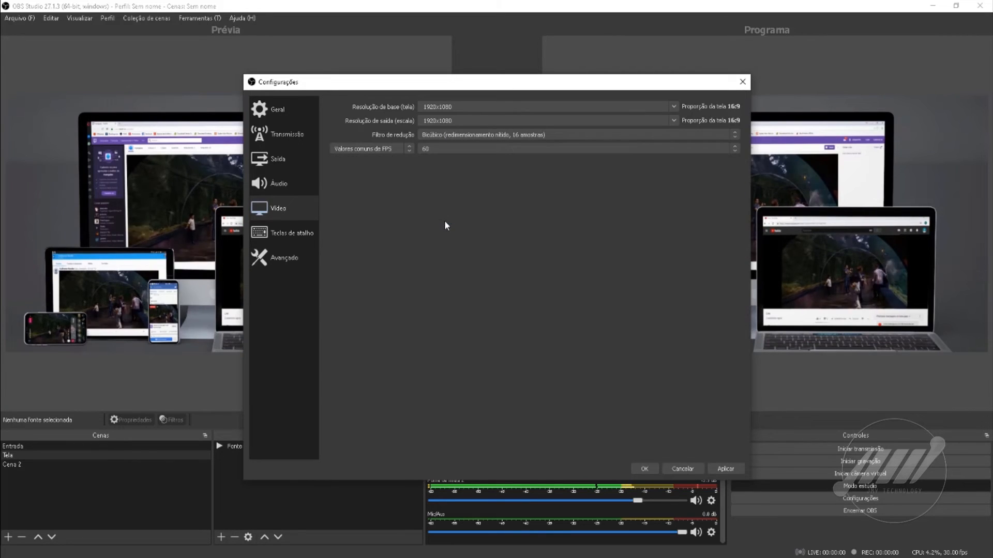
pyautogui.click(448, 144)
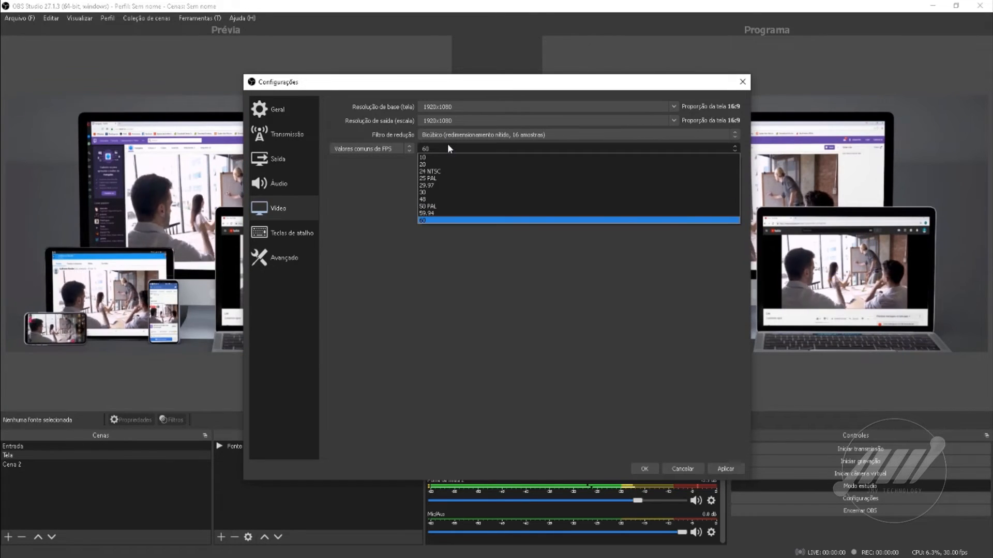
pyautogui.click(441, 192)
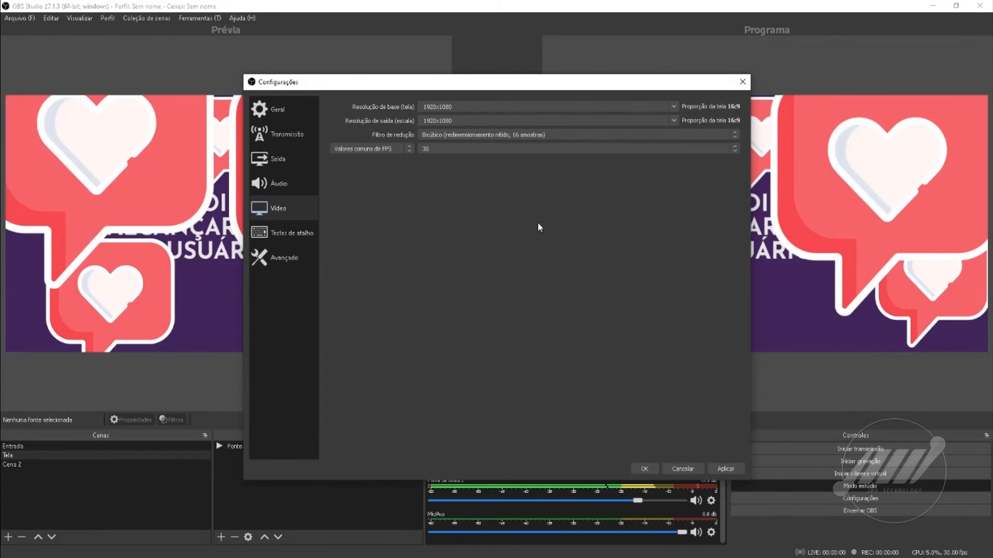
pyautogui.click(726, 468)
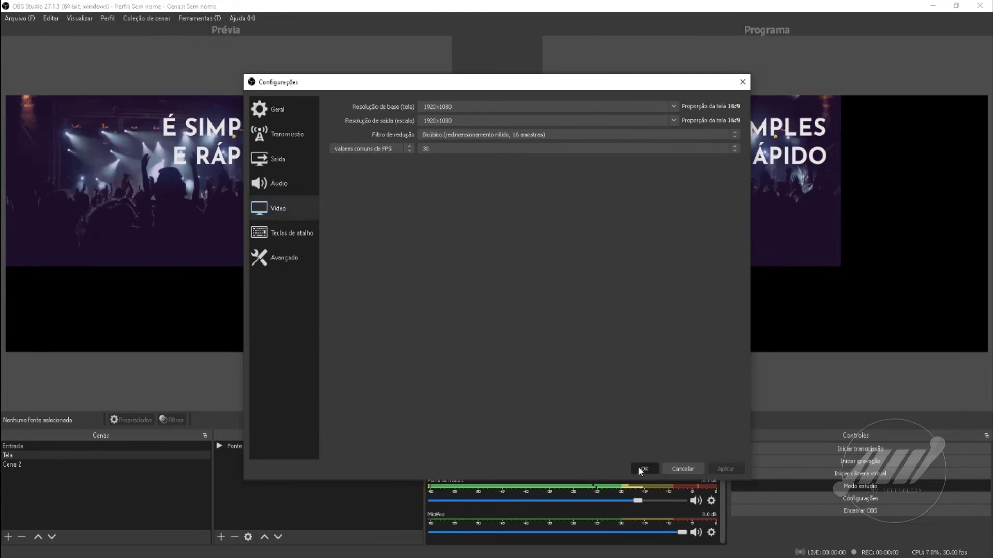
pyautogui.click(643, 469)
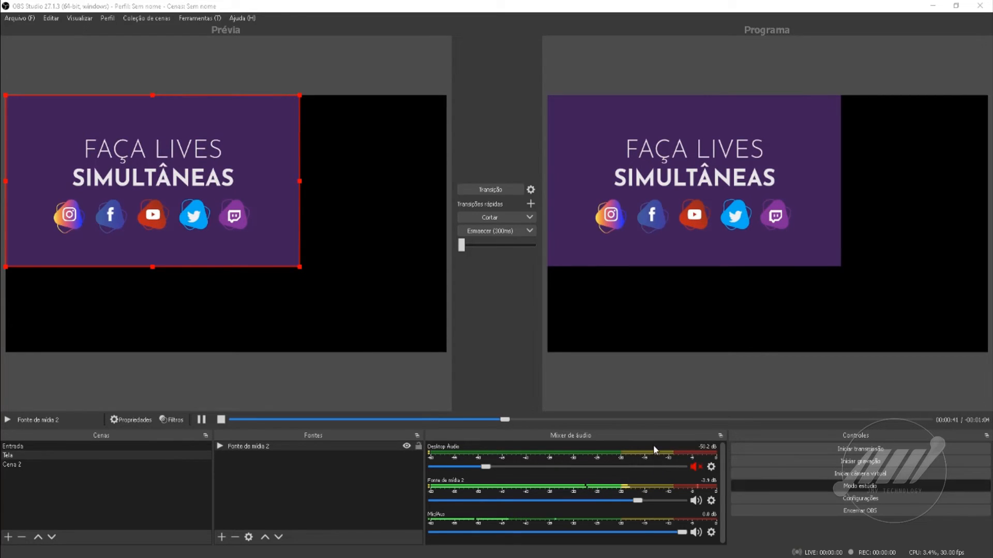
# Fit the media source in the preview to the screen and transition the resized scene to the program output
pyautogui.click(178, 187)
pyautogui.rightClick(178, 187)
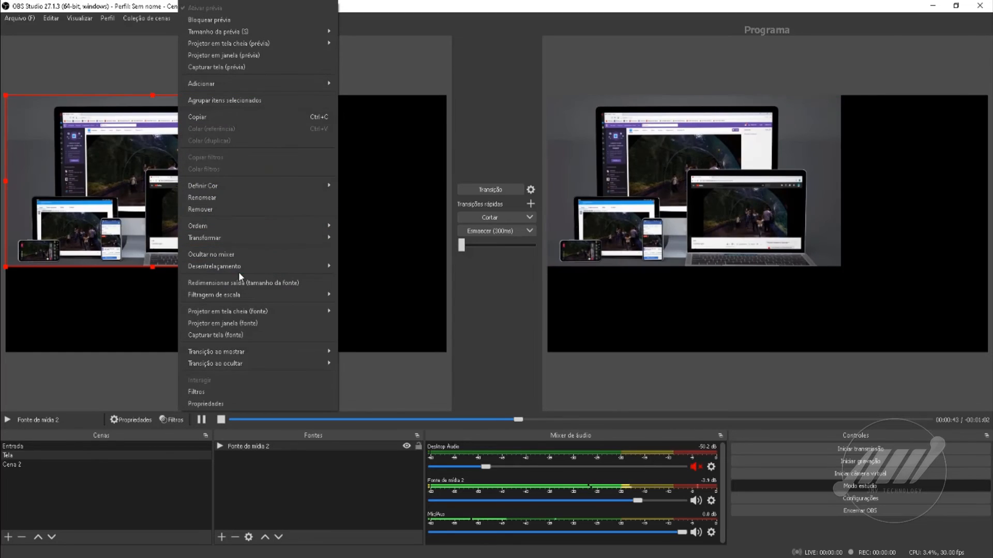
pyautogui.moveTo(312, 241)
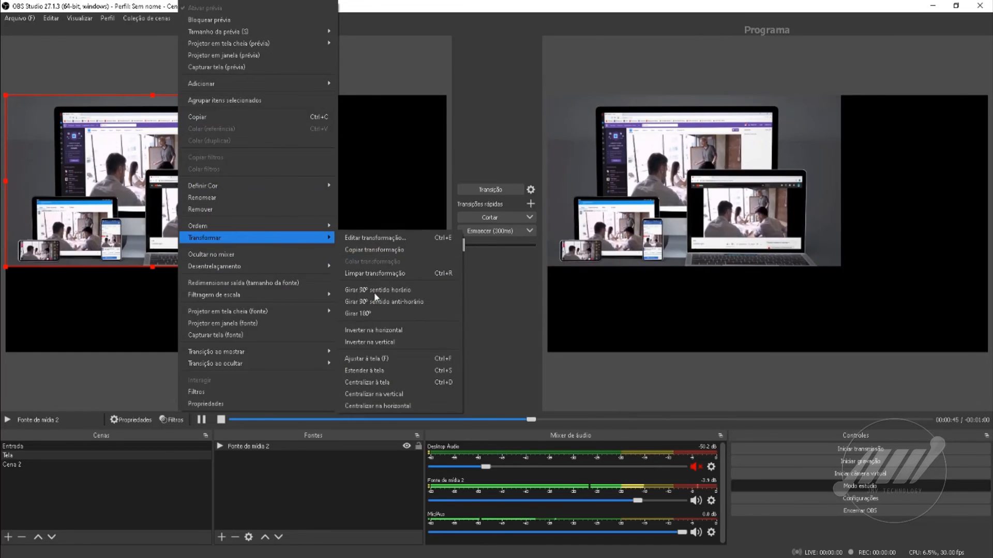
pyautogui.click(393, 358)
pyautogui.moveTo(460, 244); pyautogui.dragTo(541, 254)
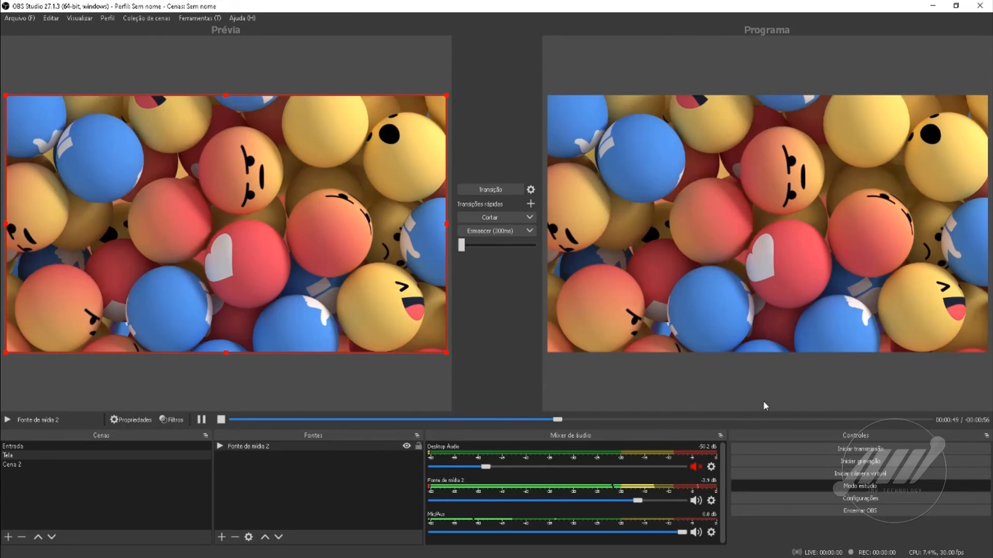